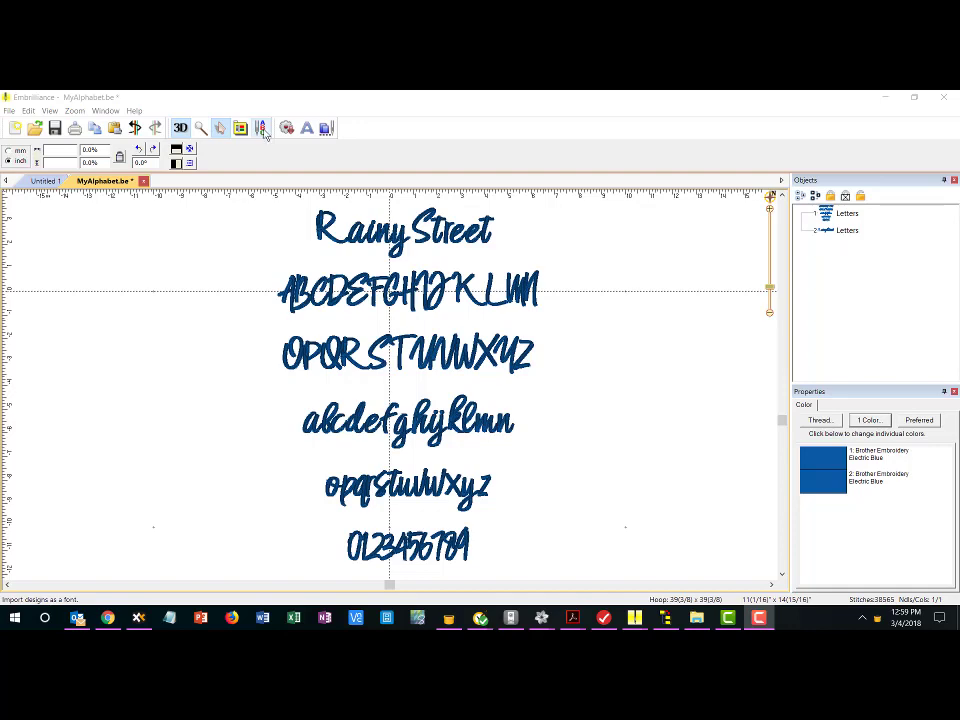
- Open the Import Font window from the Font Mapper toolbar icon
left_click(263, 132)
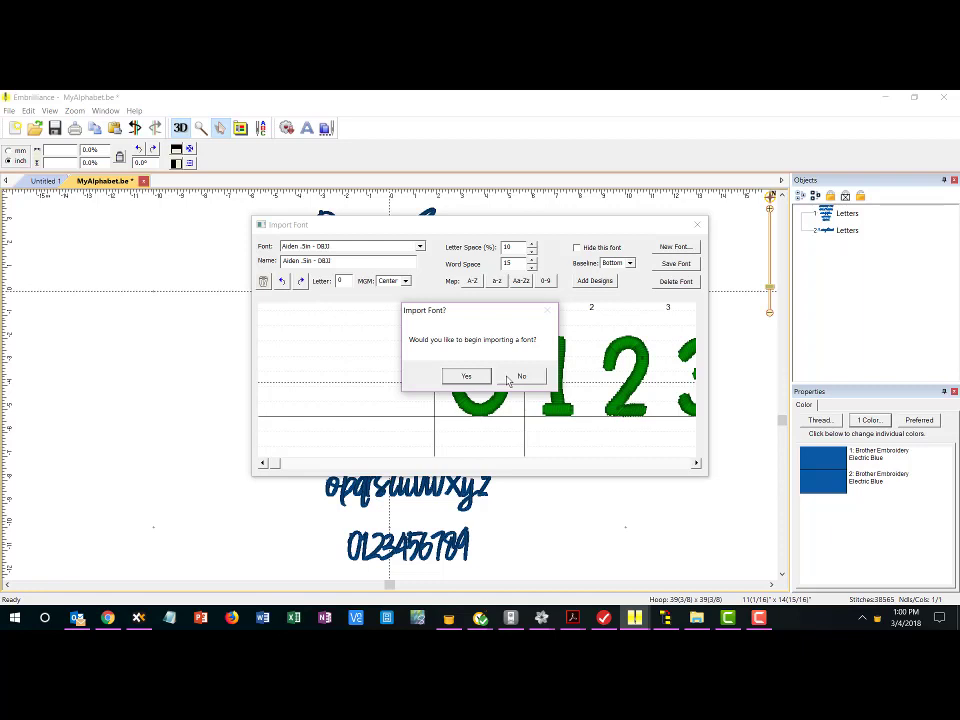
- Decline the prompt to begin importing a new font
left_click(508, 381)
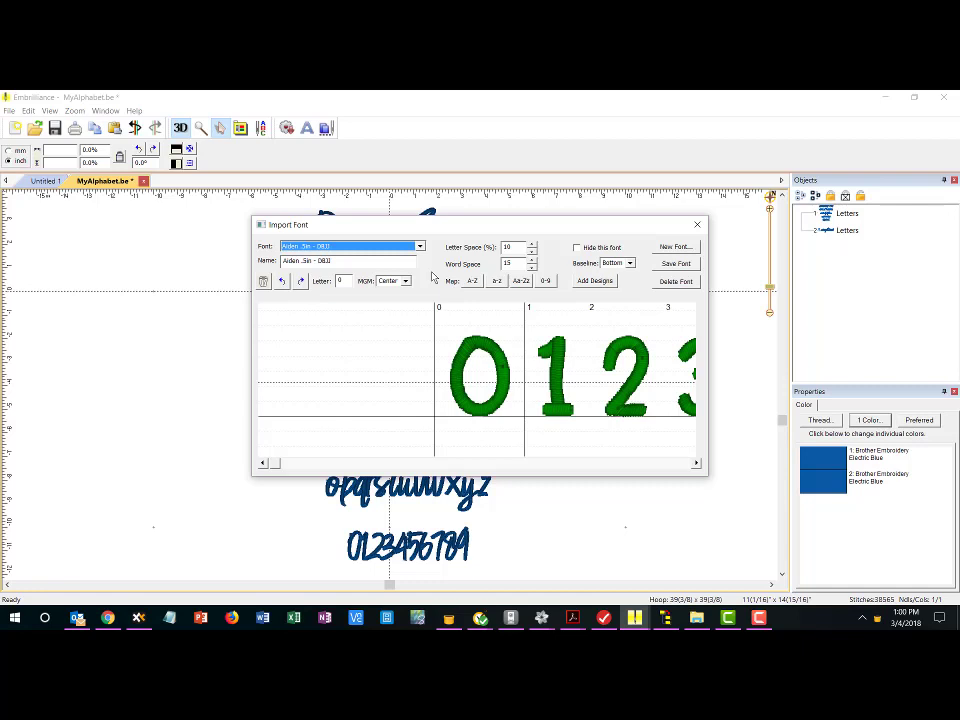
- Load the 'Rainy Street 1 inch' font from the Font list
left_click(420, 247)
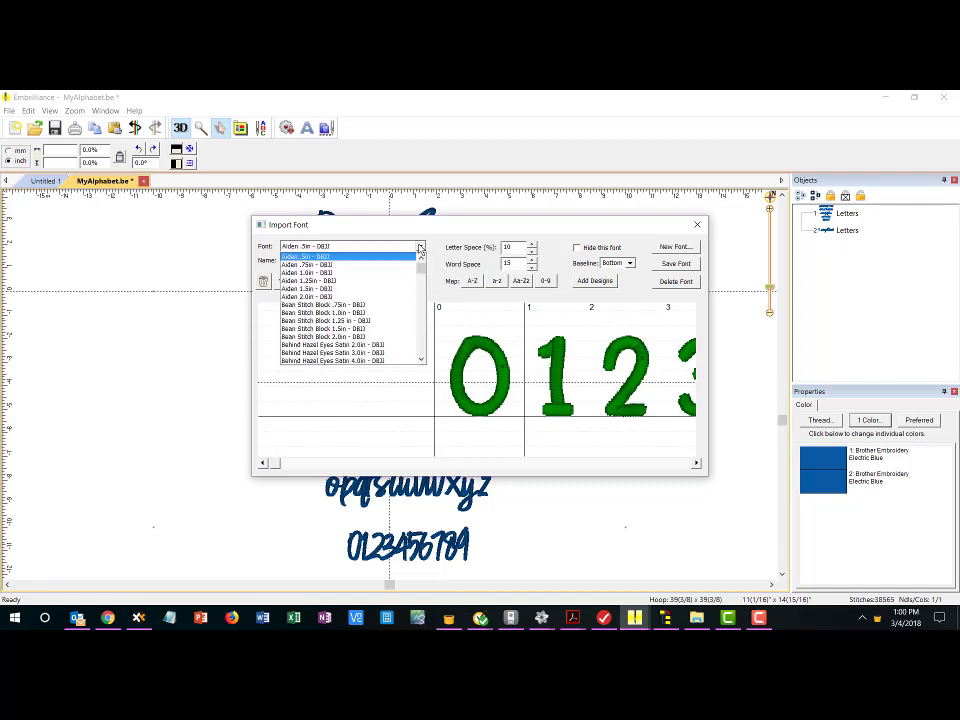
left_click(420, 330)
scroll(420, 330, "down", 20)
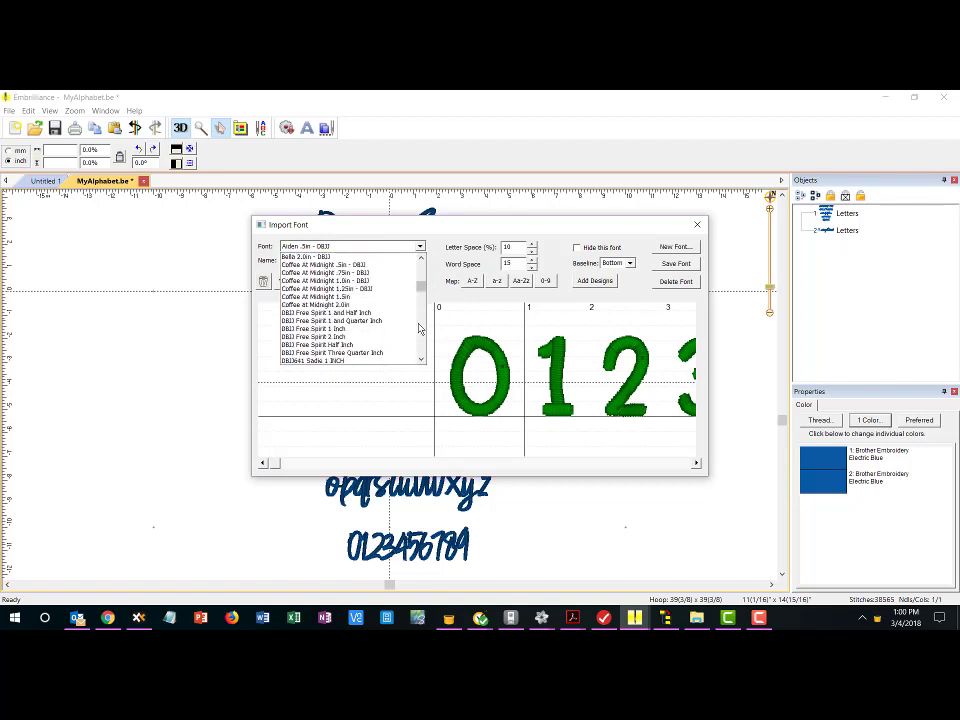
scroll(420, 330, "down", 10)
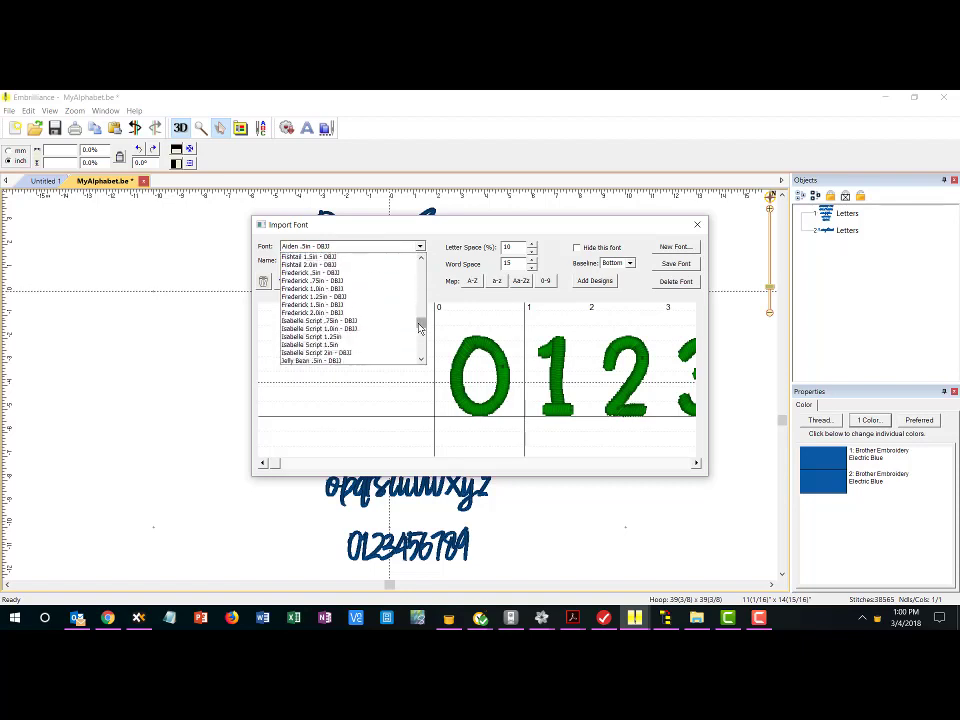
scroll(420, 355, "down", 3)
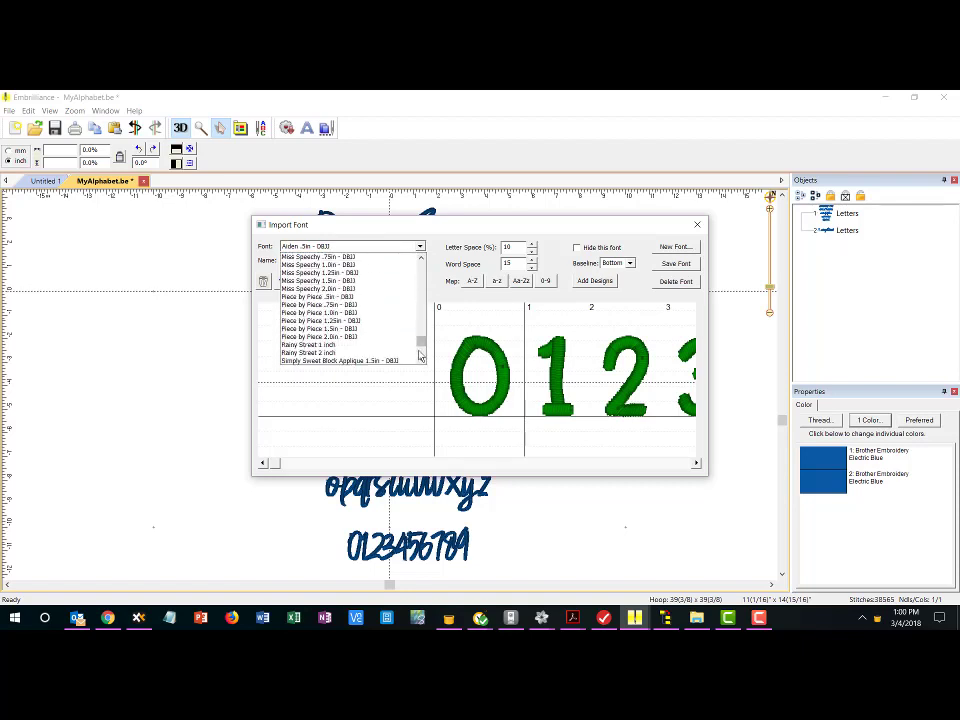
left_click(346, 345)
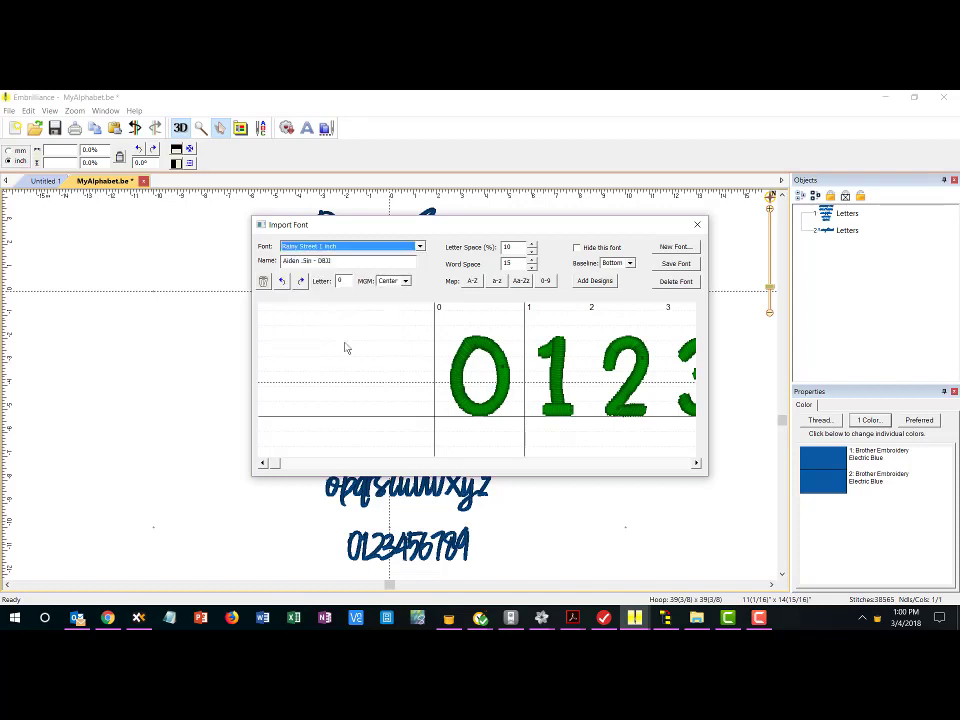
- Change the font name to 'Rainy Street 1.0in - OMCS'
left_click(322, 261)
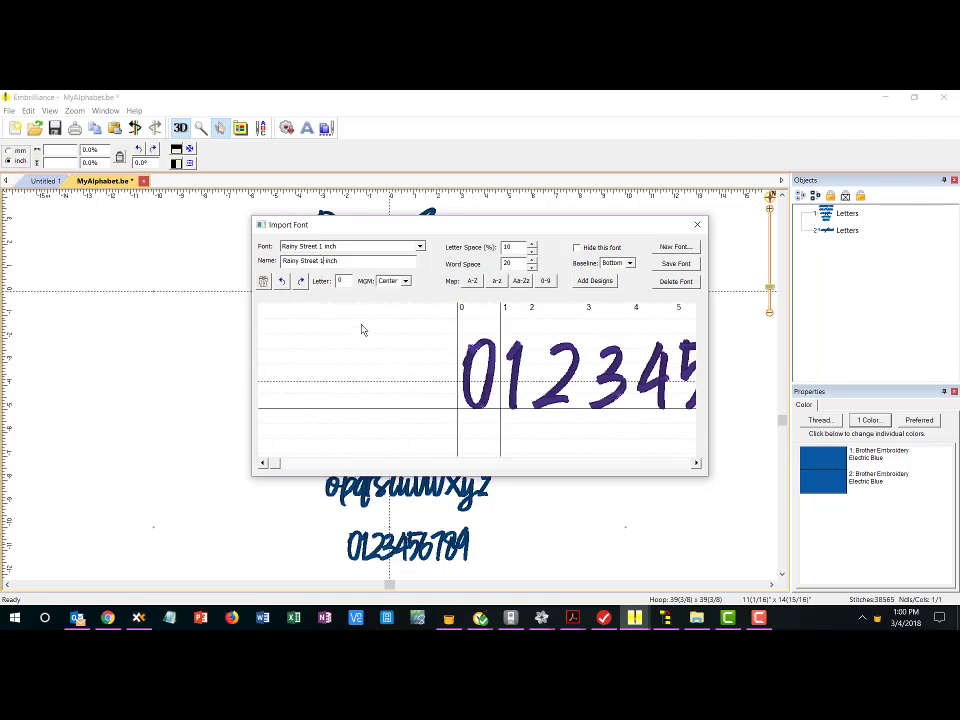
type(".0in")
key("Delete")
key("Delete")
key("Delete")
key("Delete")
key("Delete")
type("- DMCS")
- Review every glyph from a to z, then save the font as 'Rainy Street 1.0in - OMCS'
left_click(562, 464)
left_click(562, 464)
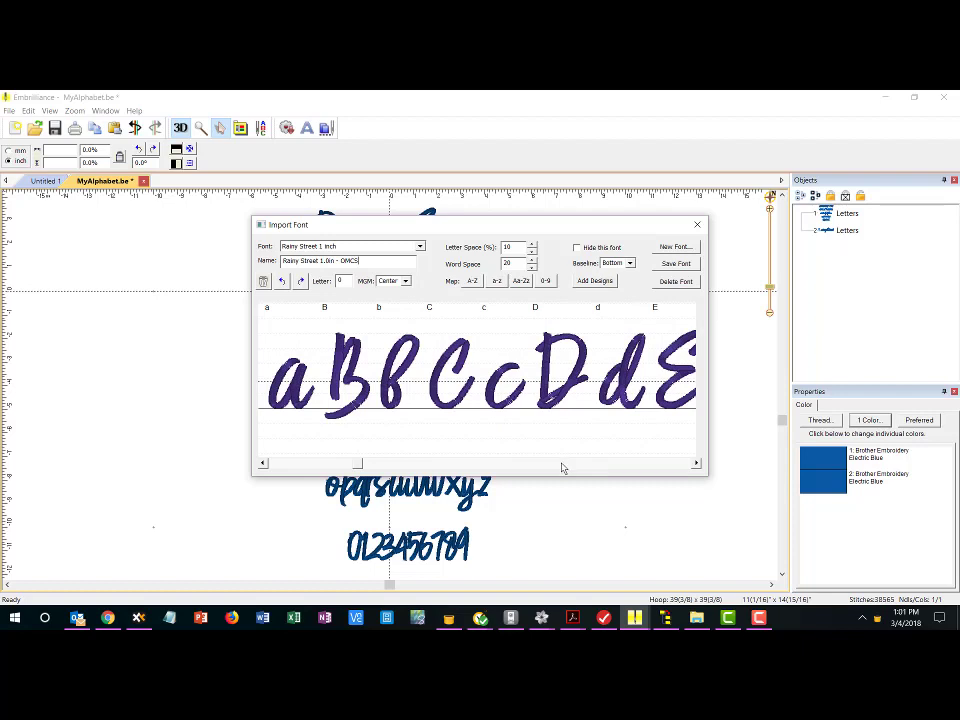
left_click(562, 464)
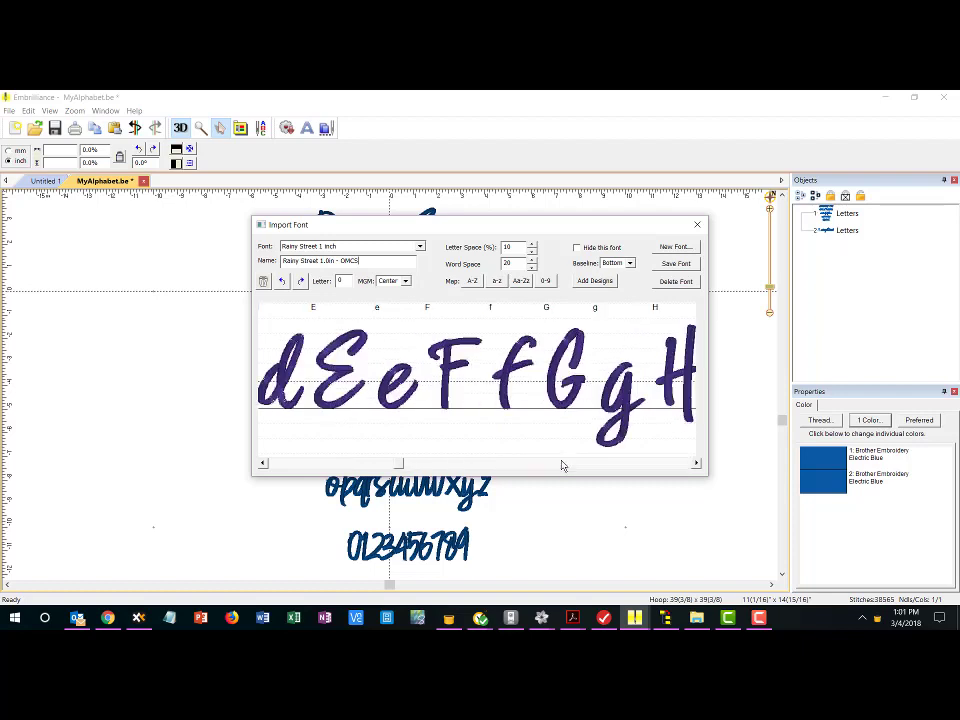
left_click(562, 464)
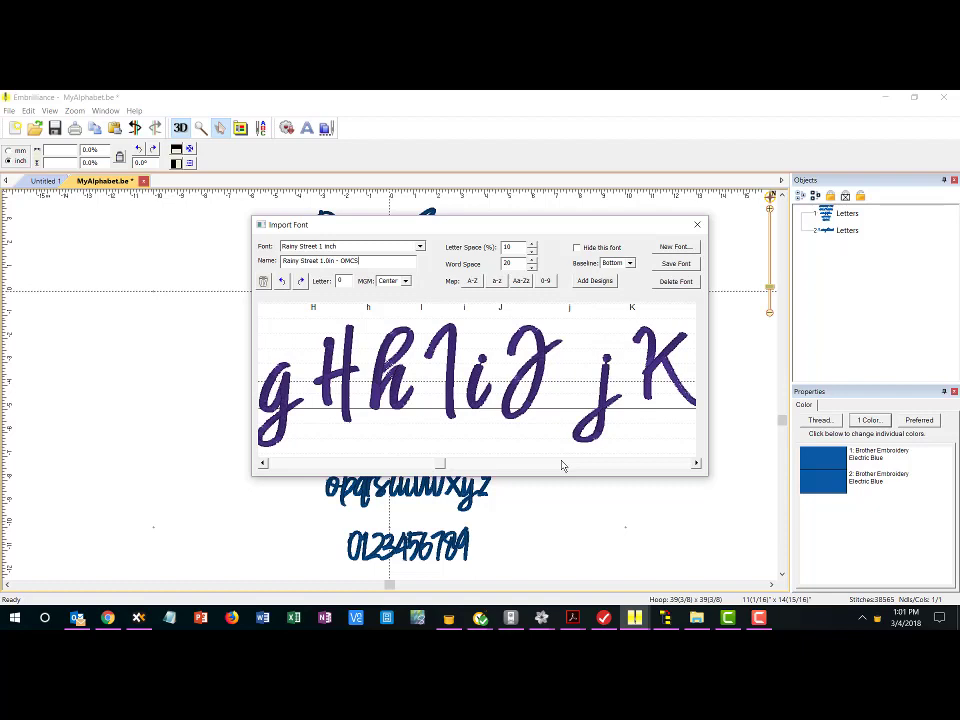
left_click(562, 464)
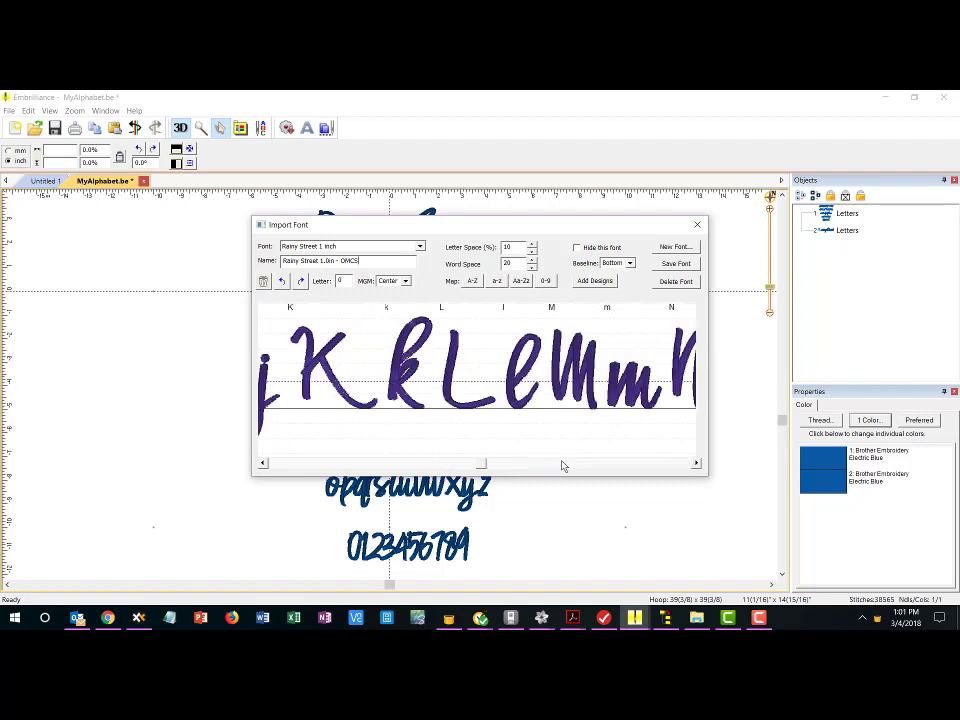
left_click(562, 464)
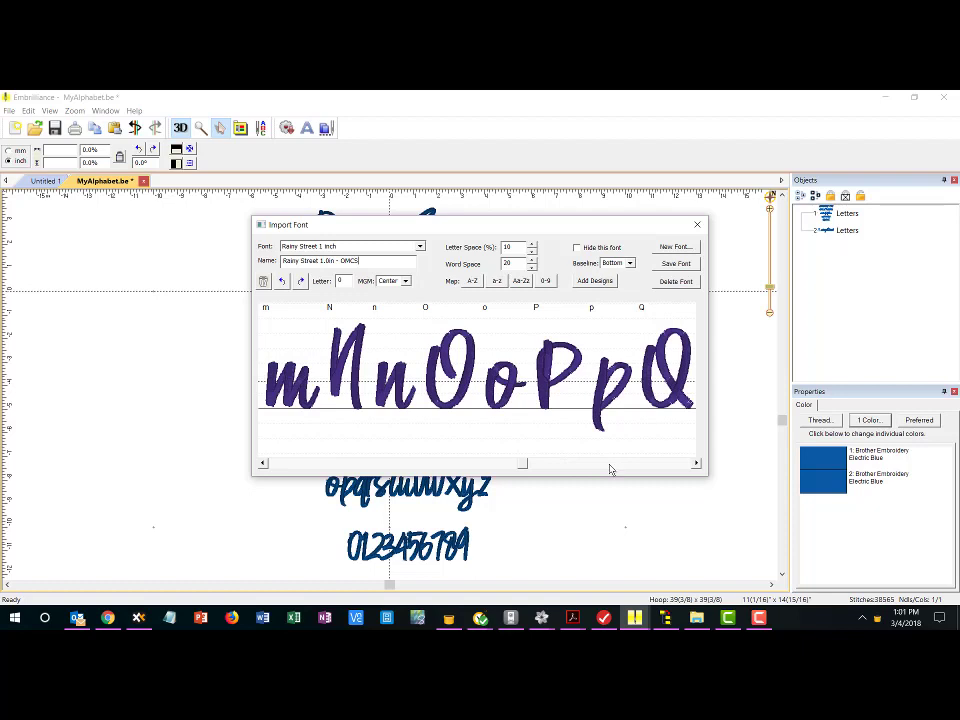
left_click(611, 468)
left_click(611, 468)
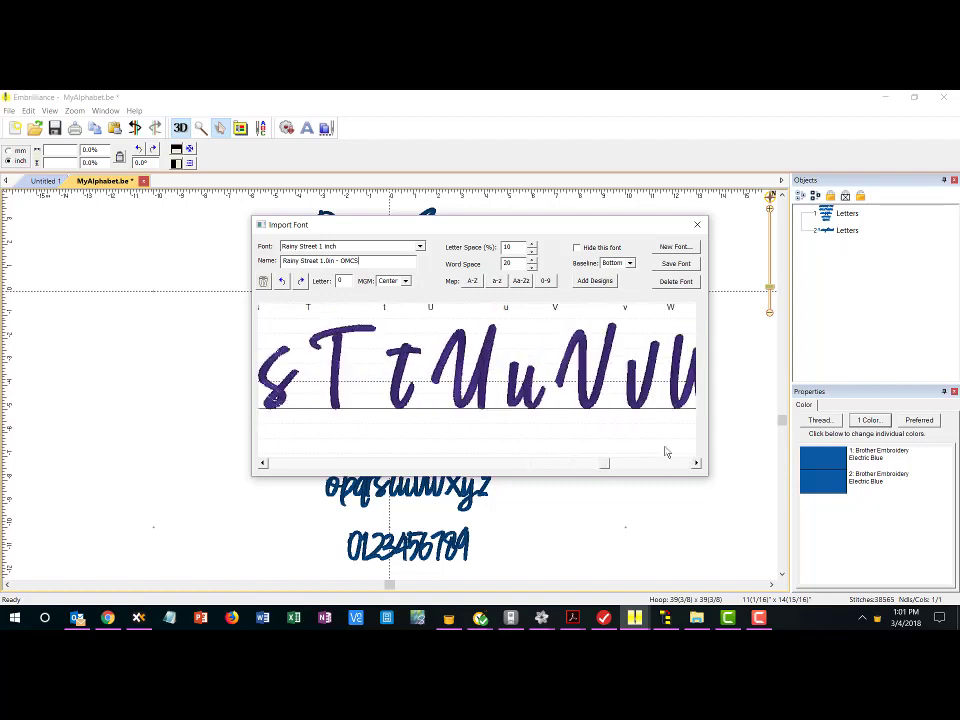
left_click(666, 466)
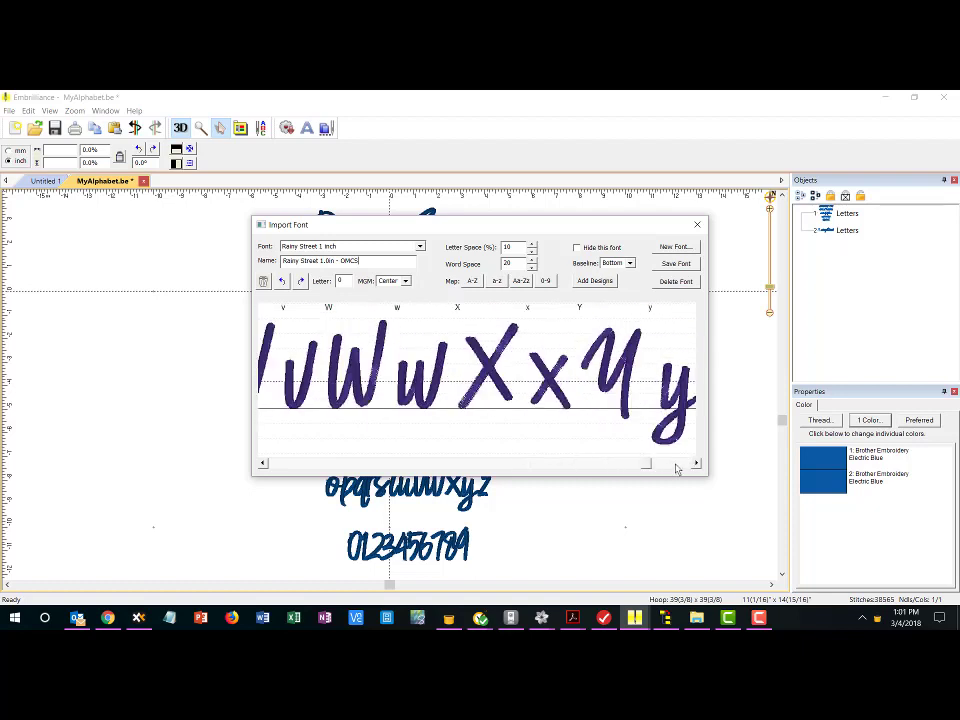
left_click(679, 466)
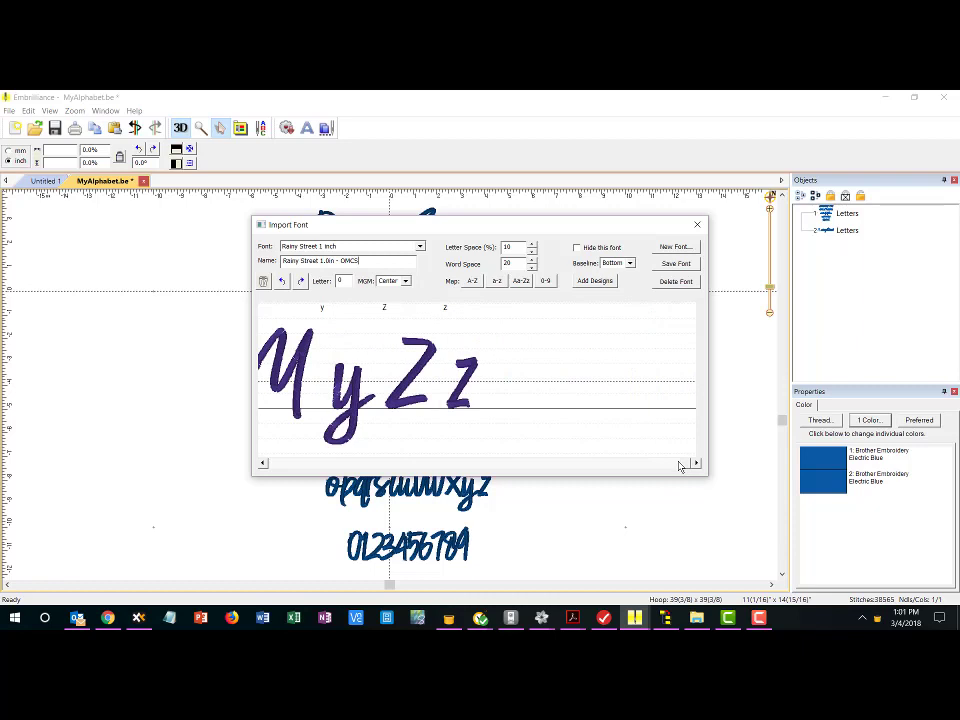
left_click(672, 263)
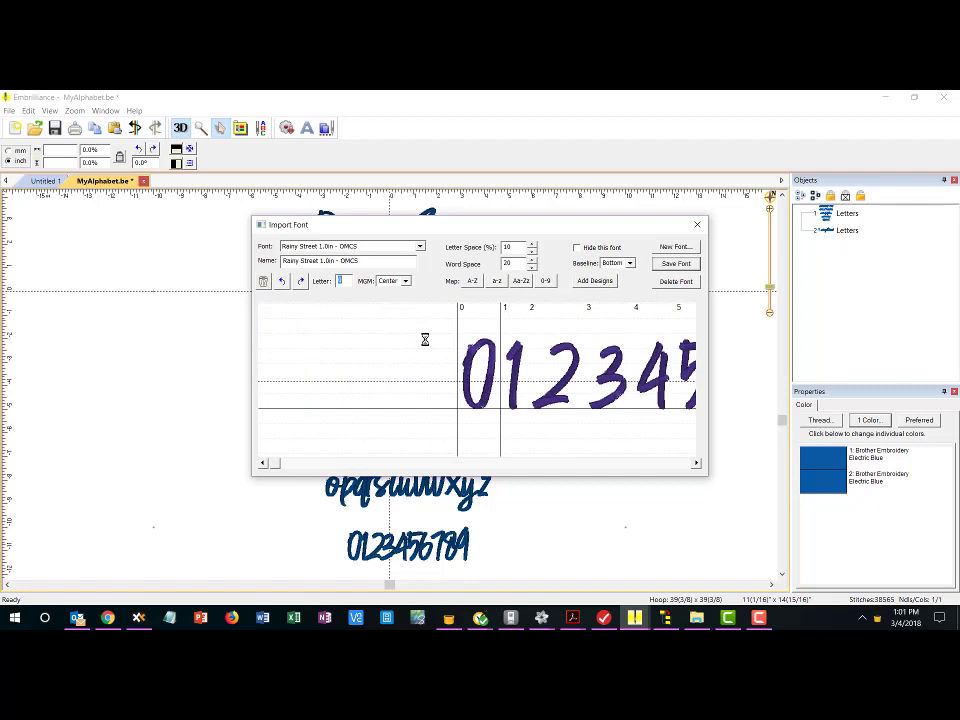
- Load 'Rainy Street 2 inch', rename it 'Rainy Street 2.0in - OMCS' and save it
left_click(420, 246)
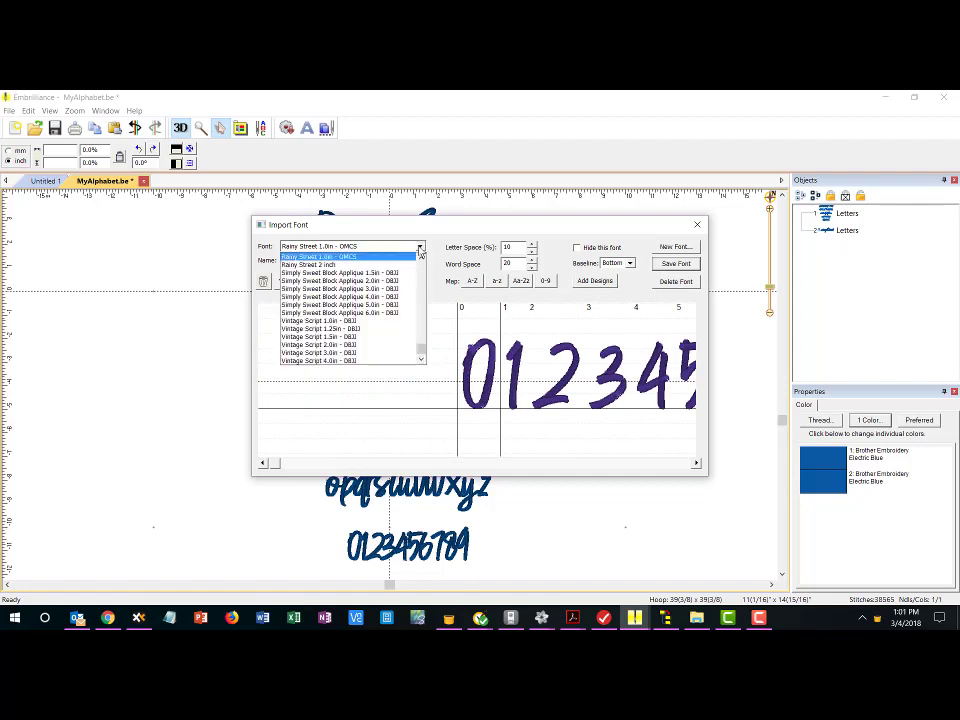
left_click(385, 265)
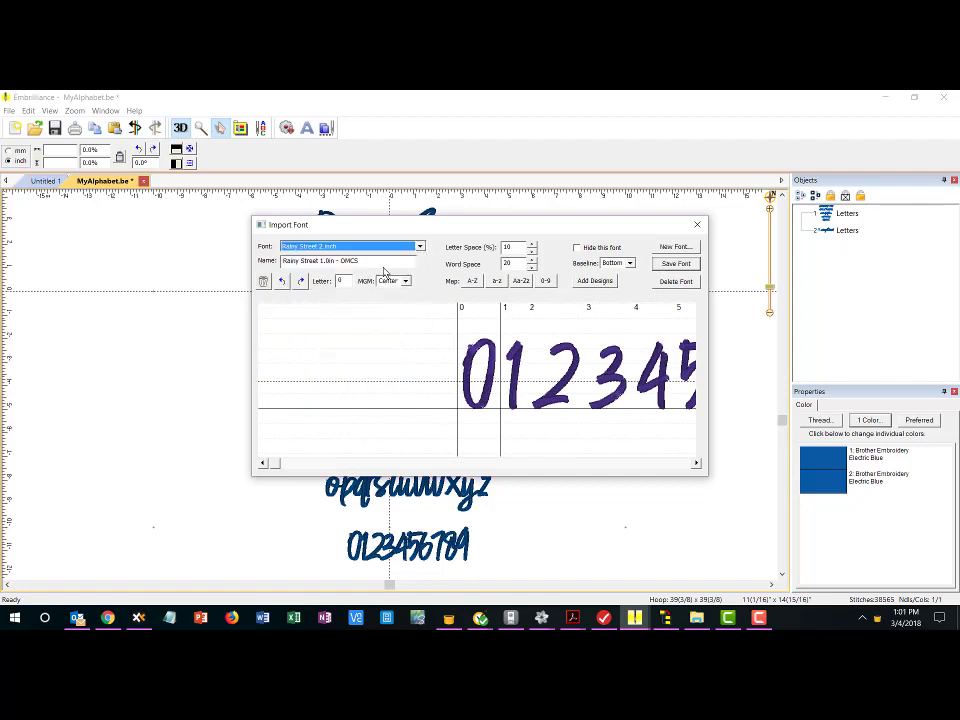
left_click(320, 261)
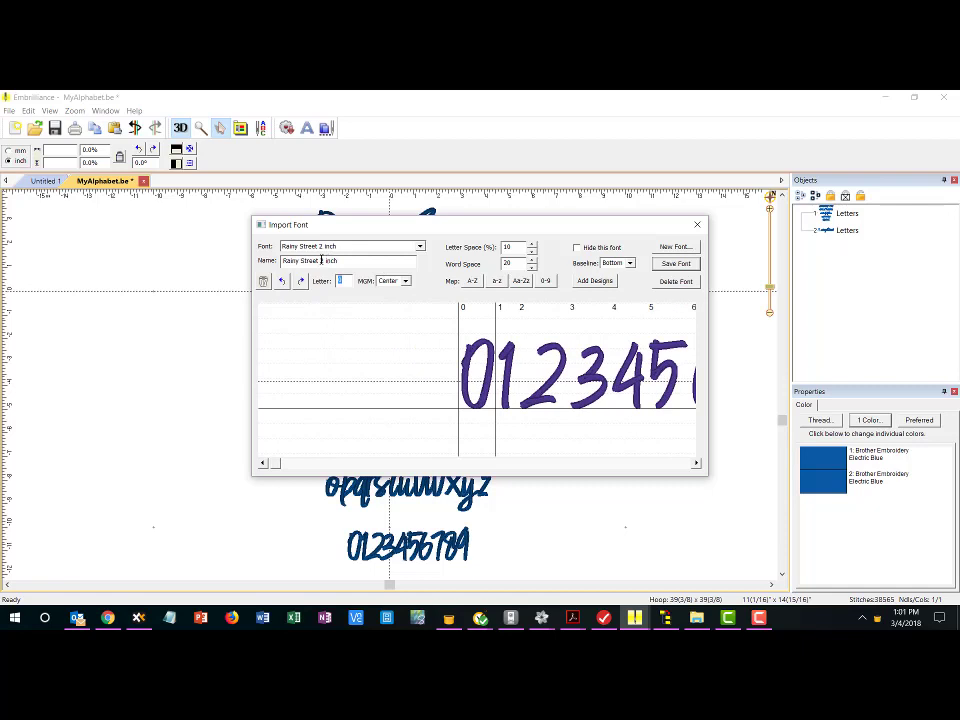
key("BackSpace")
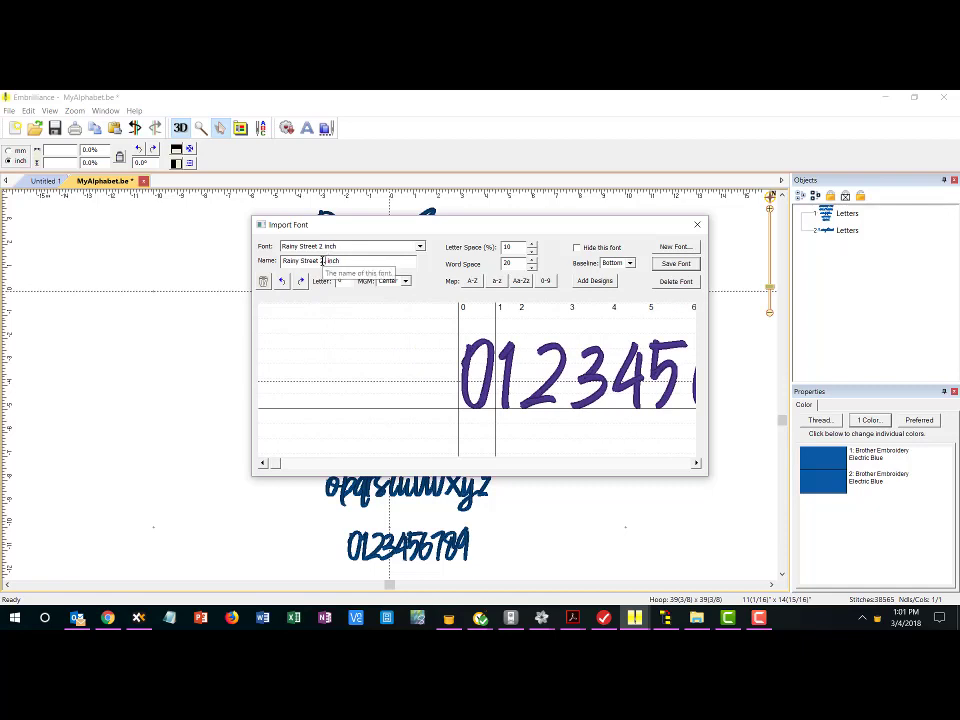
key("Delete")
key("Delete")
key("Delete")
key("Delete")
key("Delete")
type("1.0")
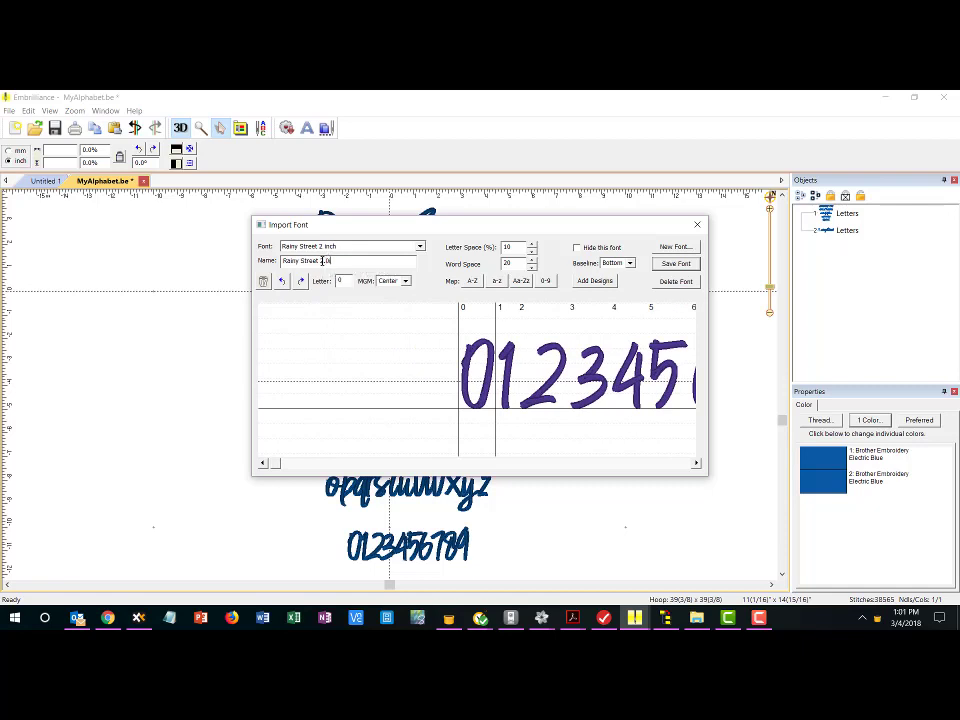
type("in - DMCS")
key("BackSpace")
type("2")
left_click(676, 263)
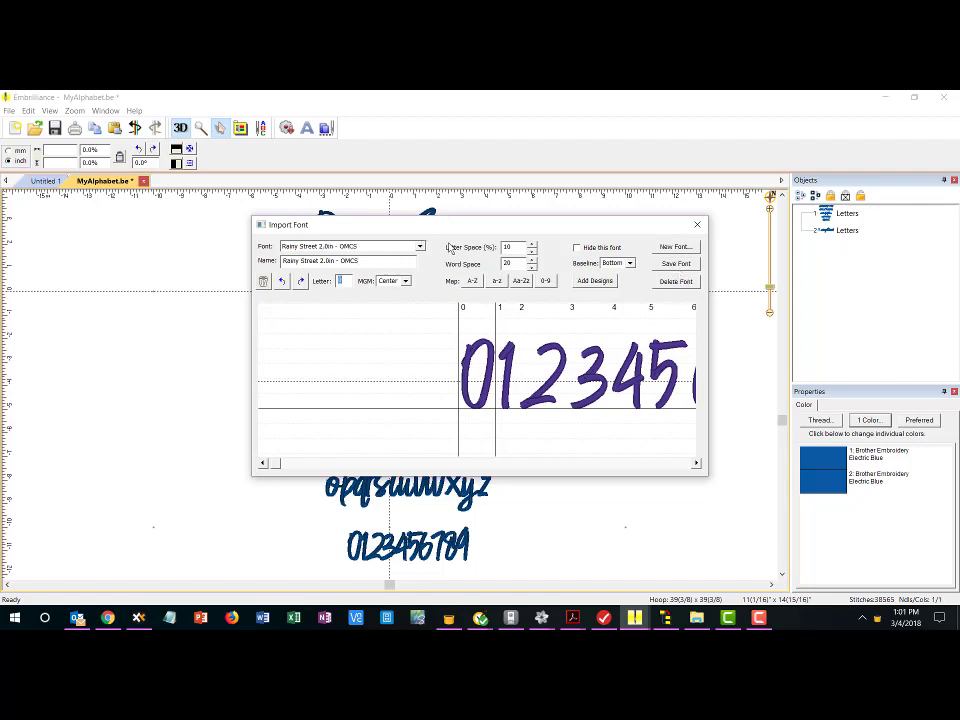
- Scroll up the Font list to check both renamed Rainy Street fonts
left_click(420, 246)
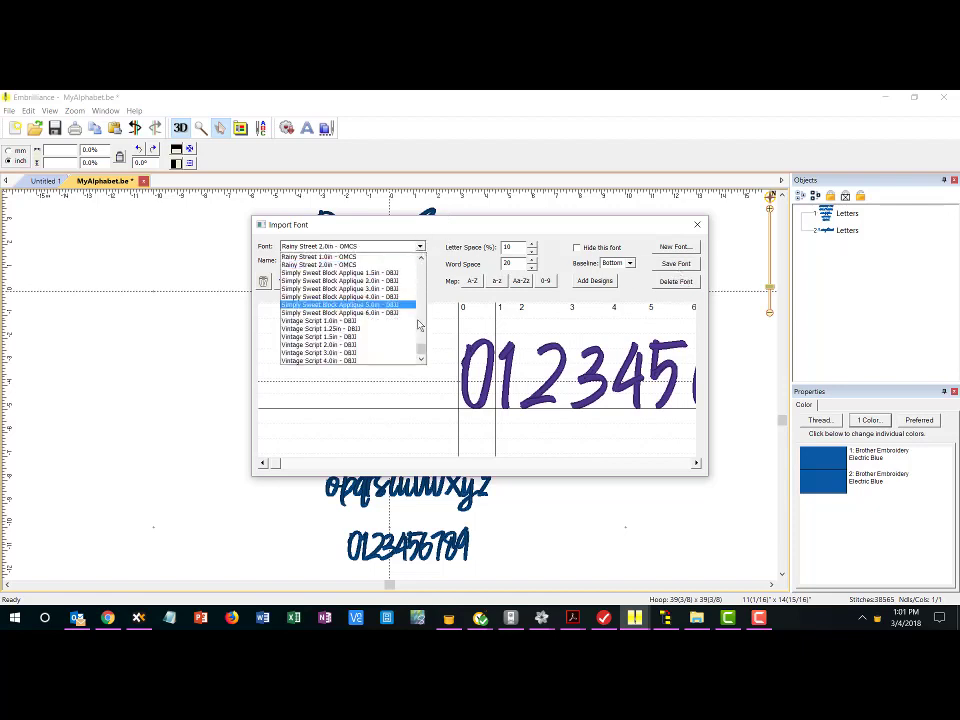
scroll(367, 303, "up", 2)
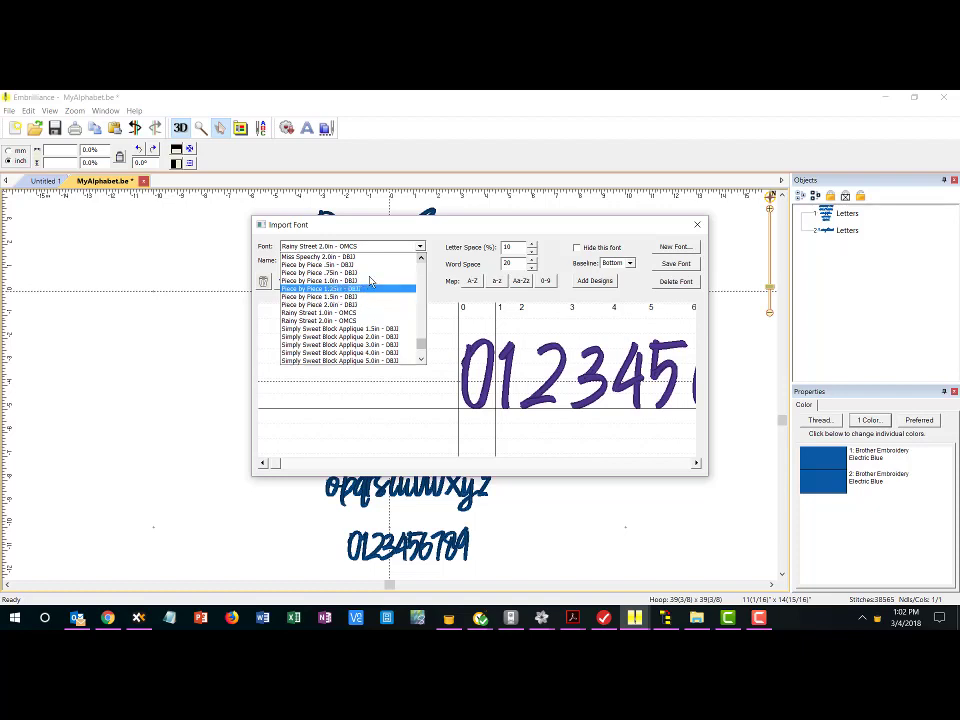
scroll(369, 285, "up", 1)
scroll(369, 281, "up", 10)
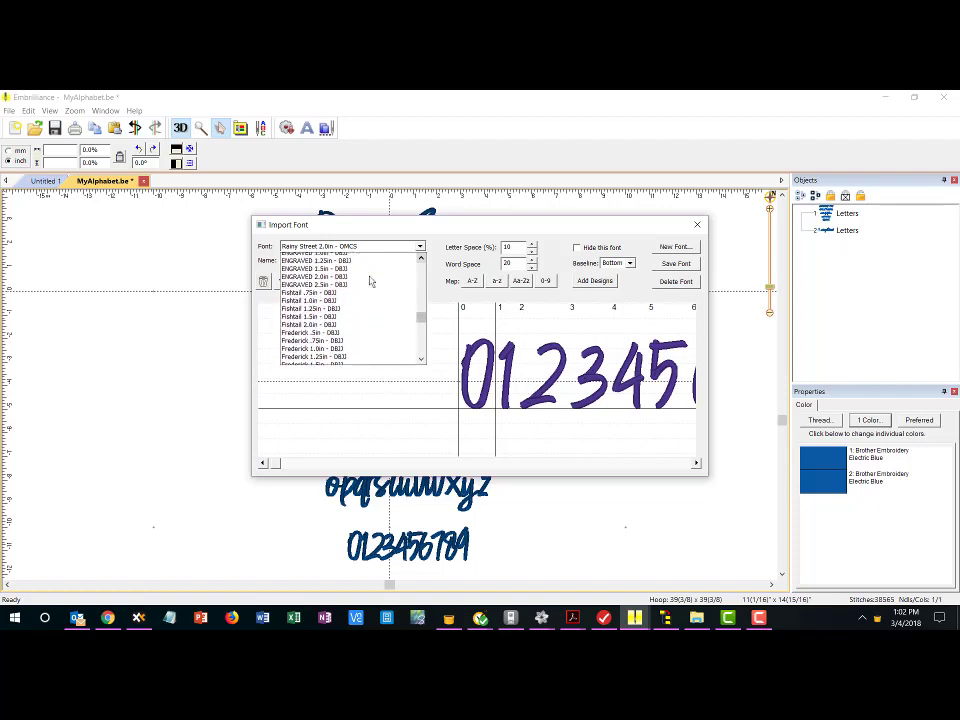
scroll(369, 281, "up", 4)
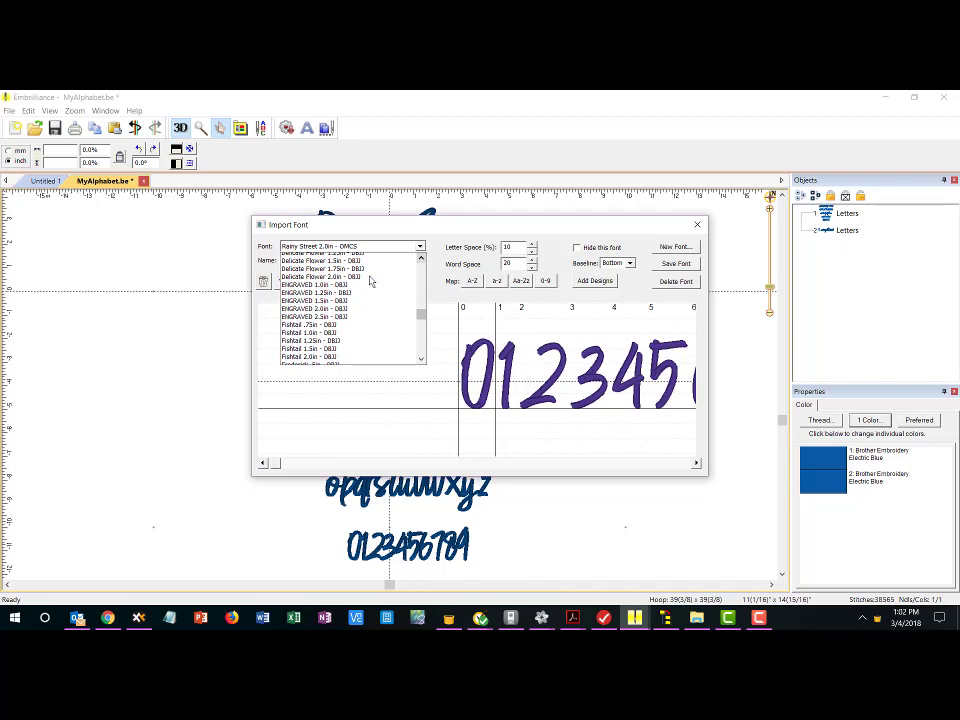
scroll(369, 282, "up", 3)
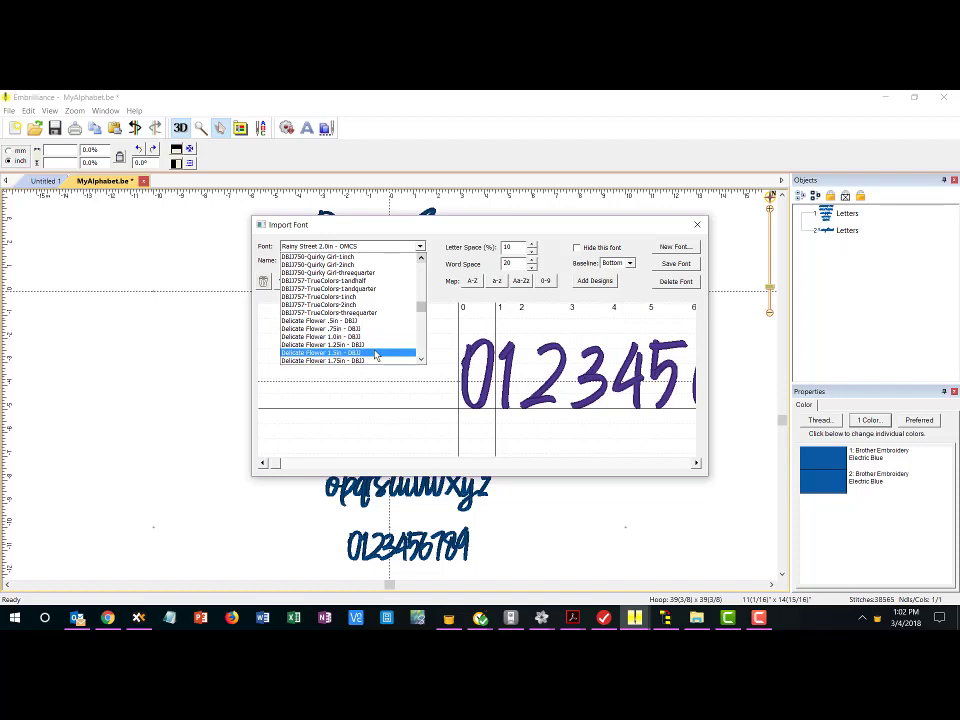
scroll(376, 355, "down", 1)
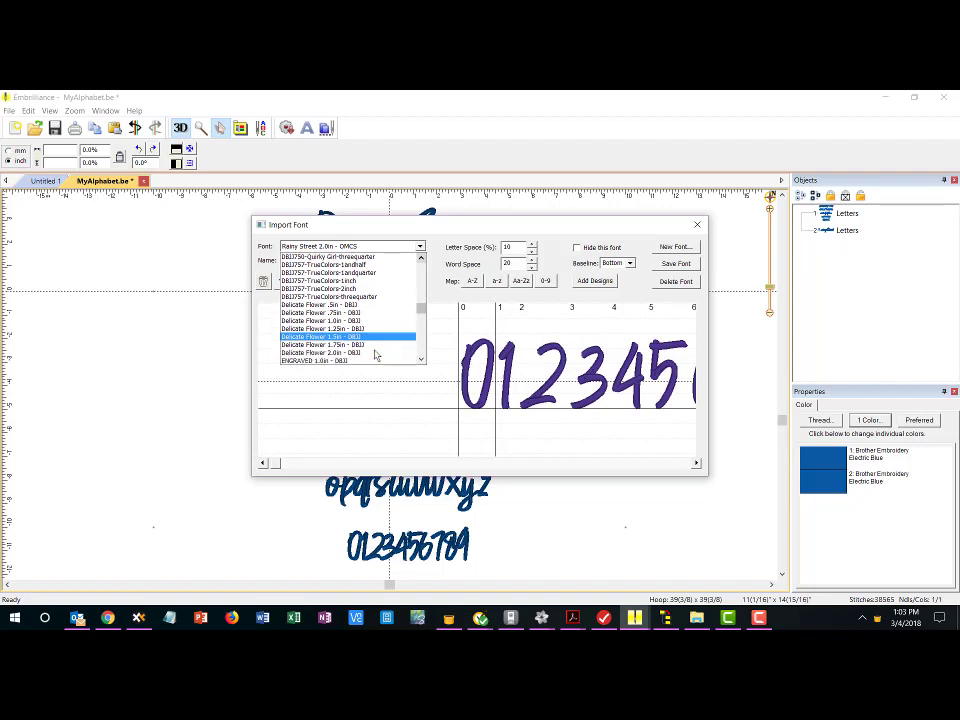